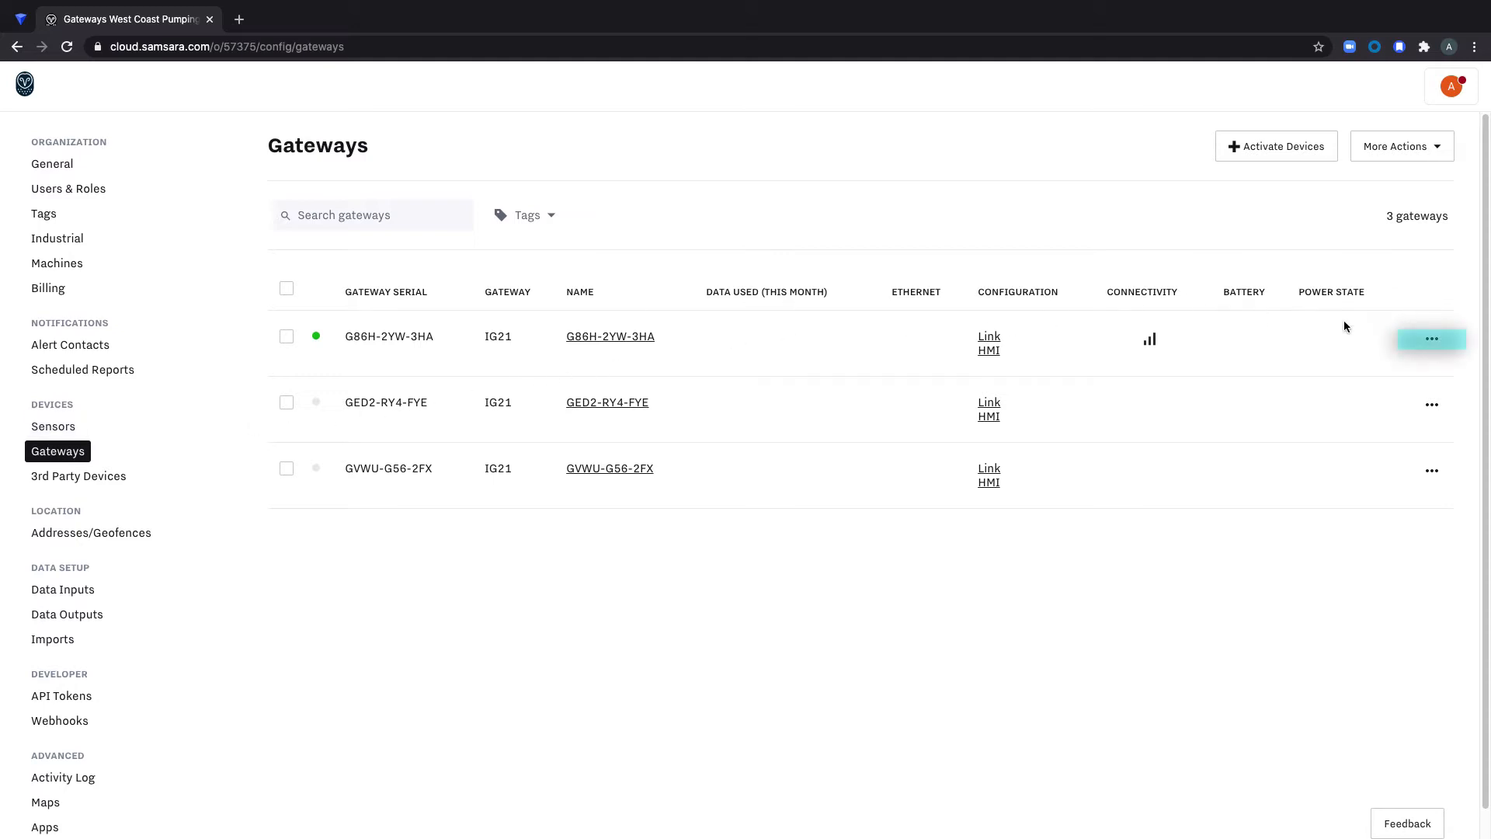
Give gateway G86H-2YW-3HA a static Ethernet IP with address and subnet 192.168.1.2/24, and save the device settings
left_click(1436, 341)
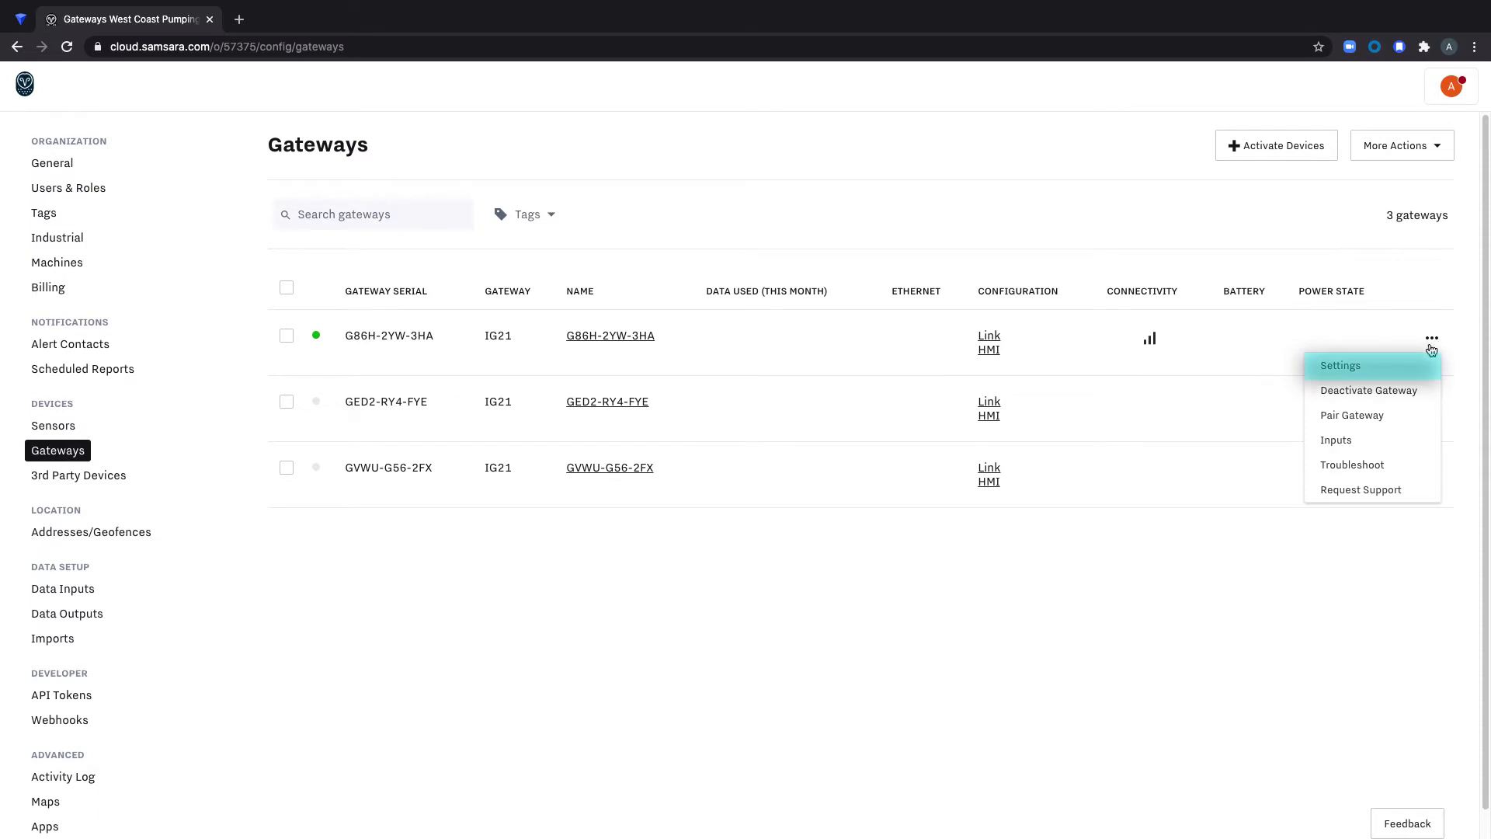
left_click(1392, 373)
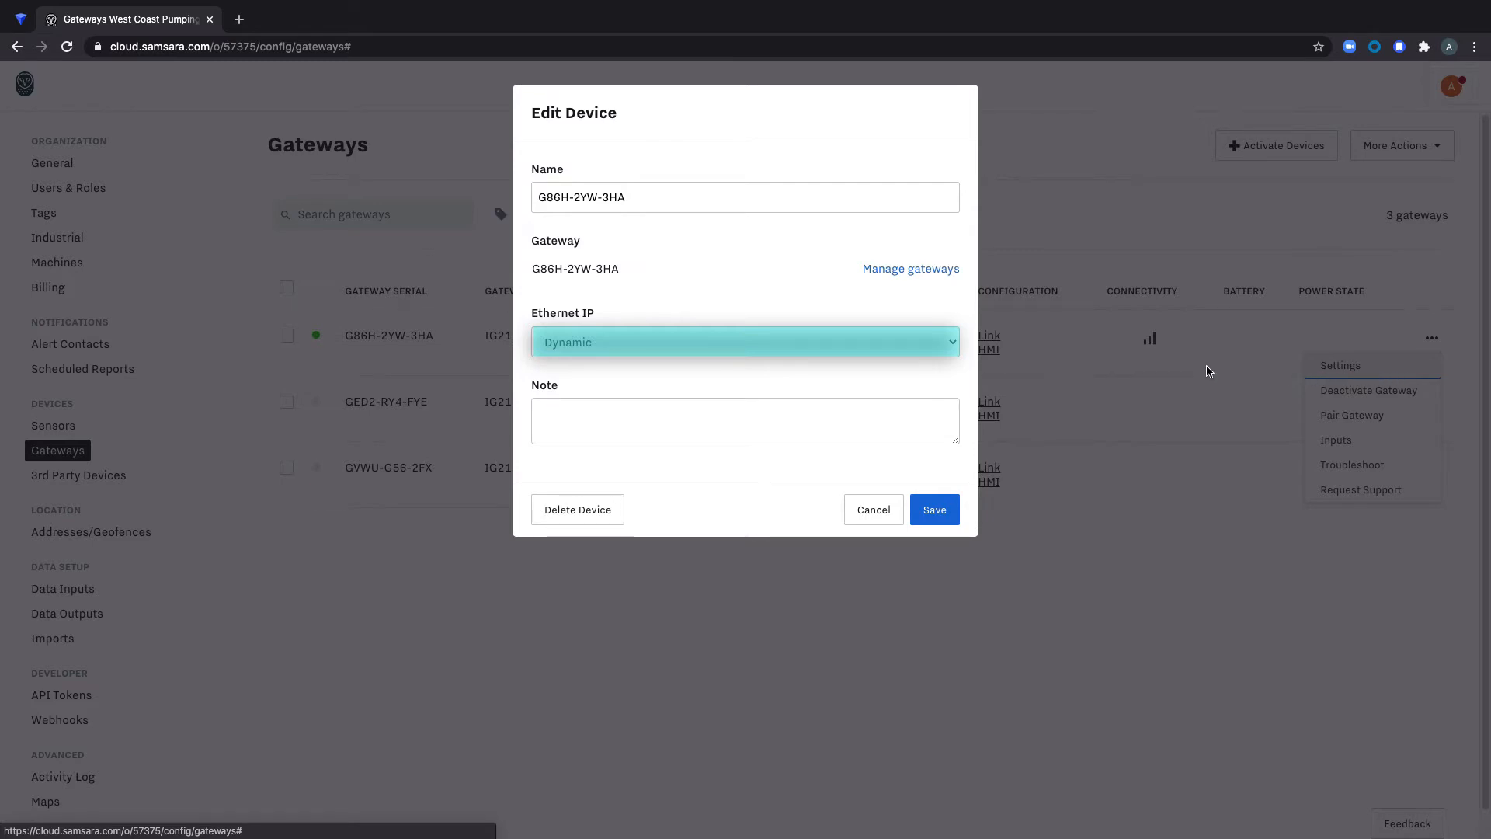
left_click(952, 347)
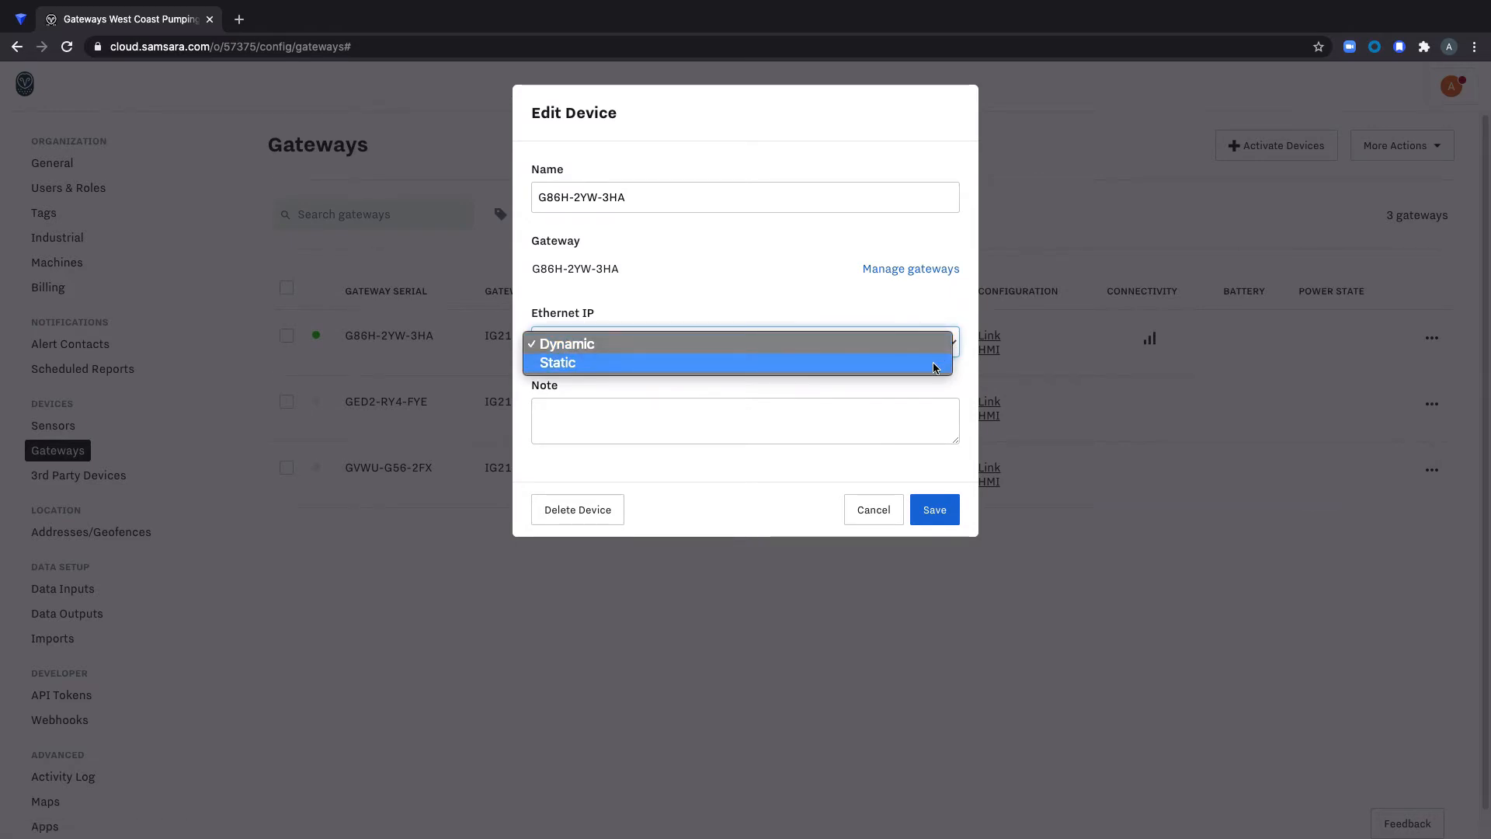
left_click(935, 363)
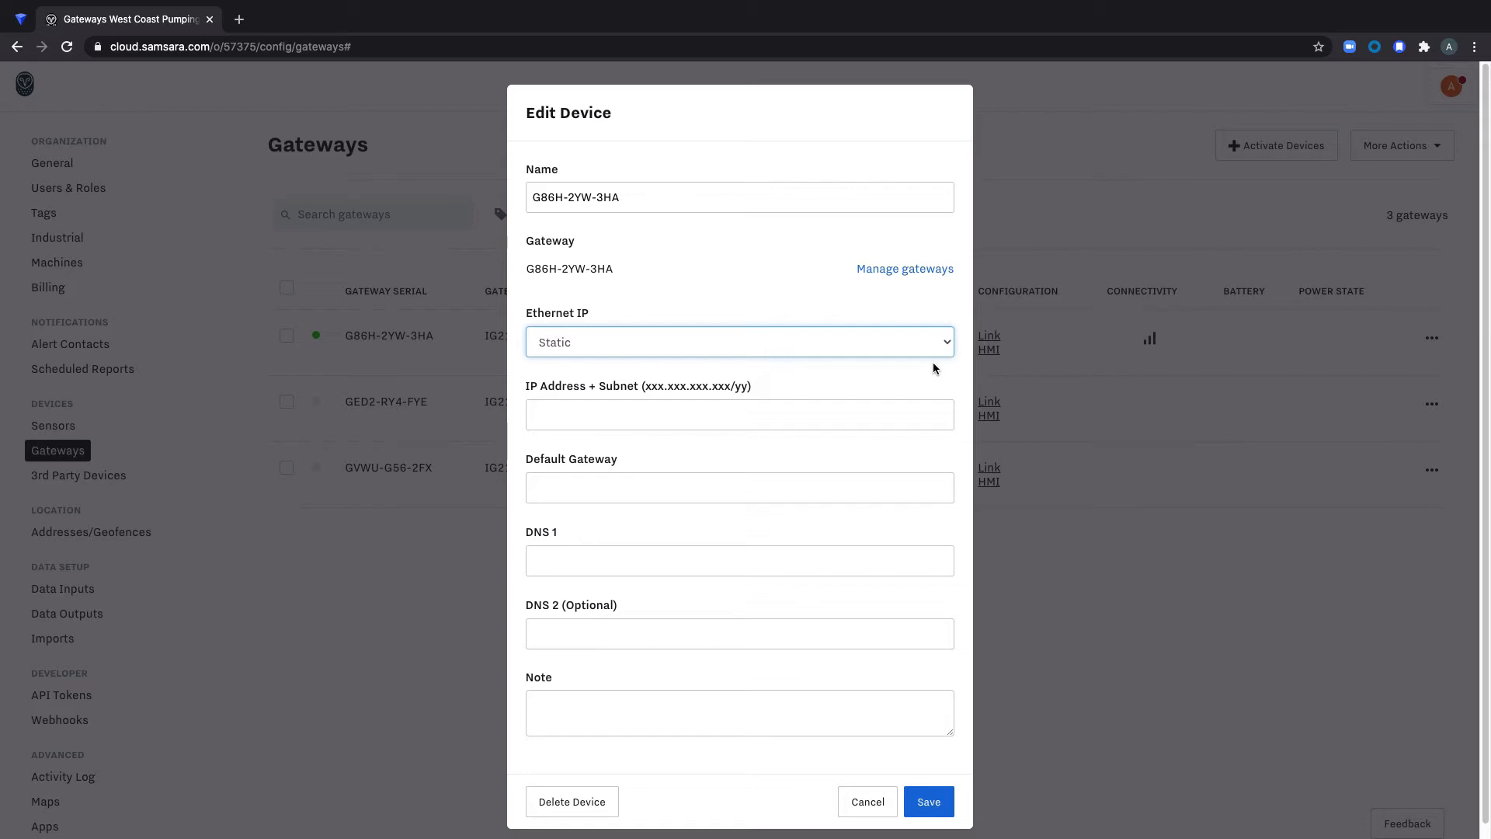
left_click(751, 412)
type("19")
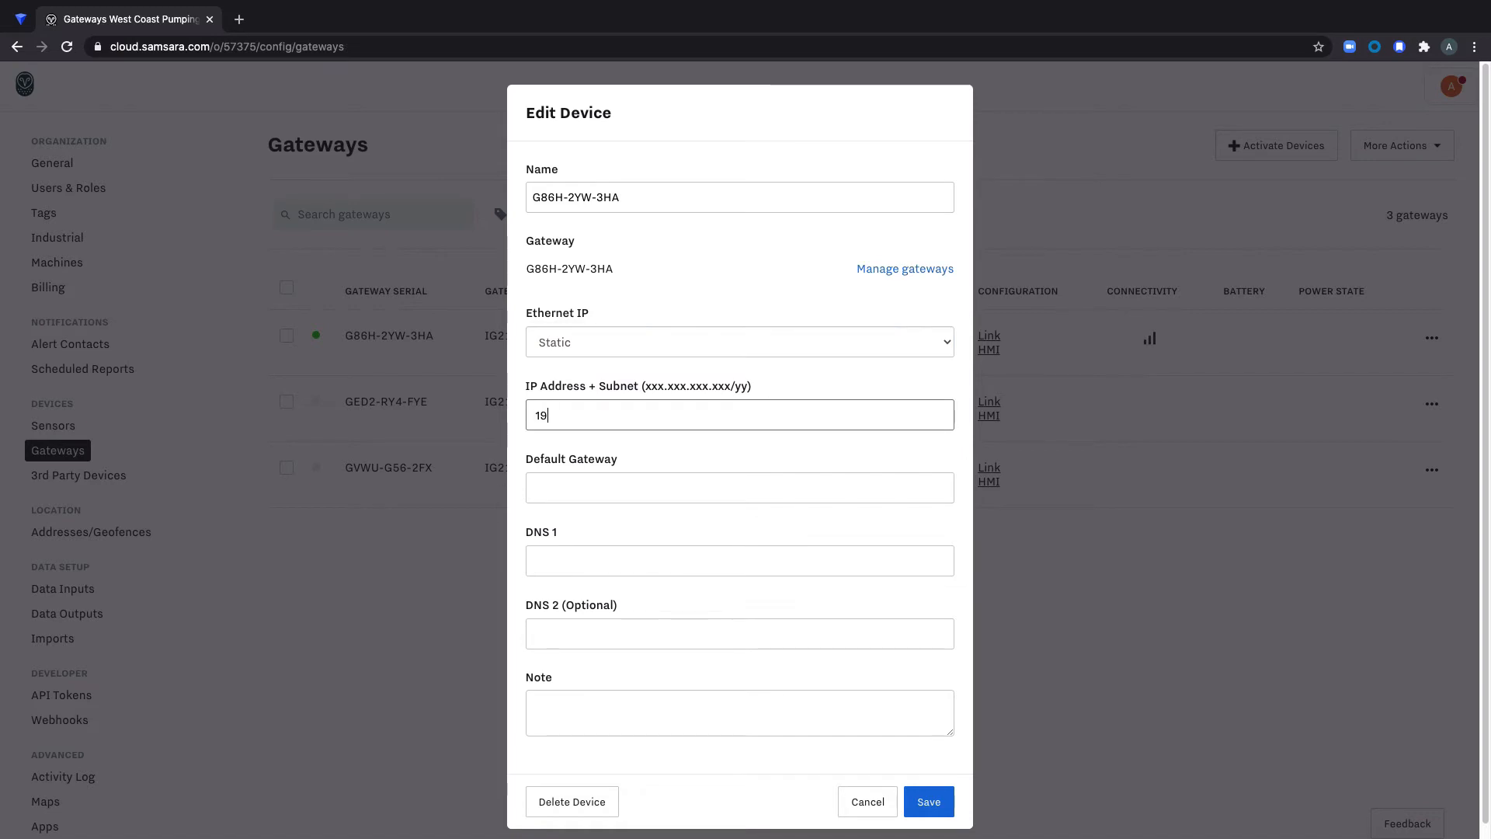
type("2.168.1.2/24")
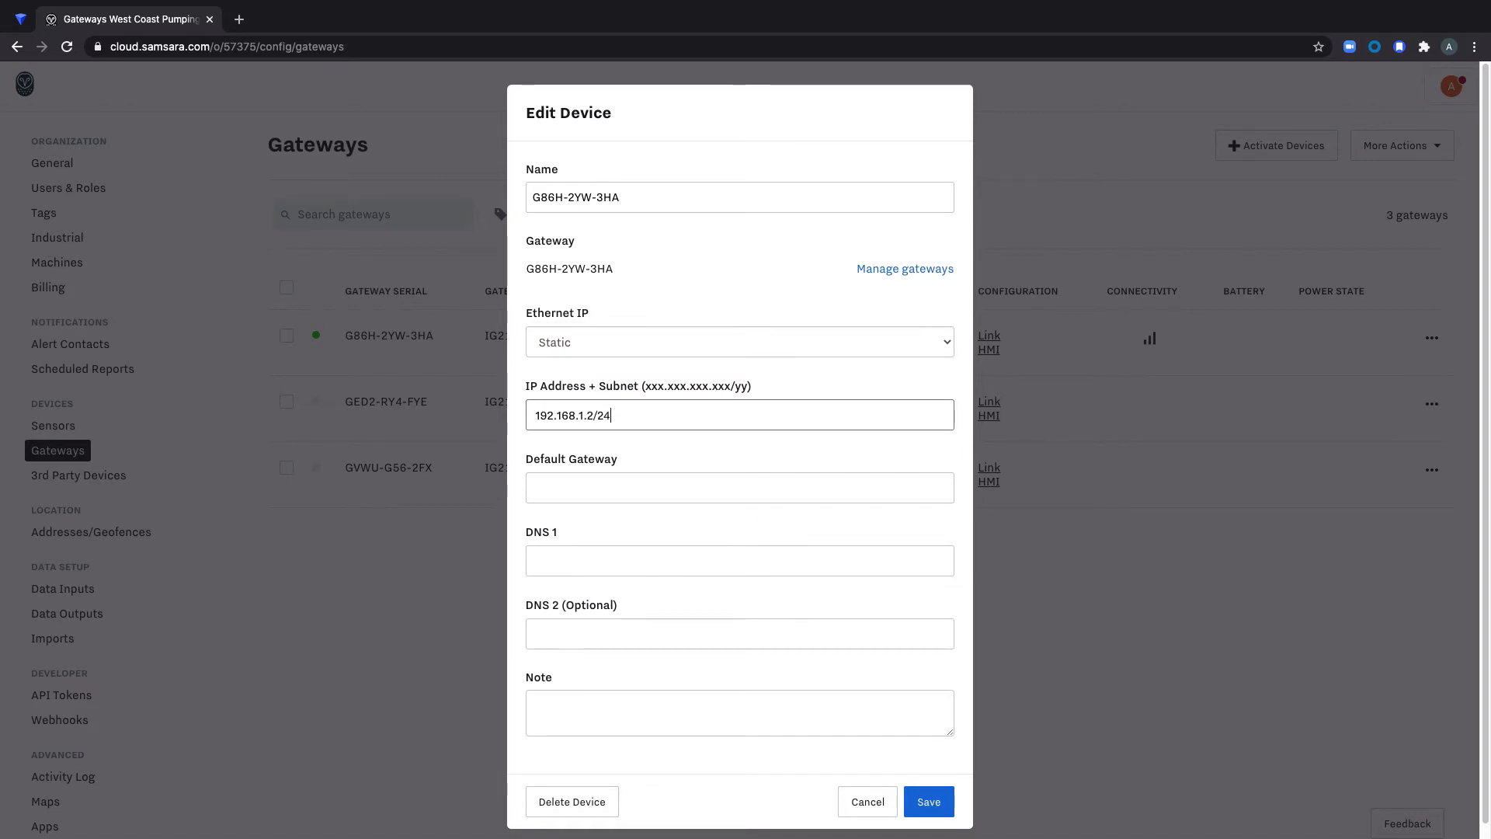
left_click(930, 805)
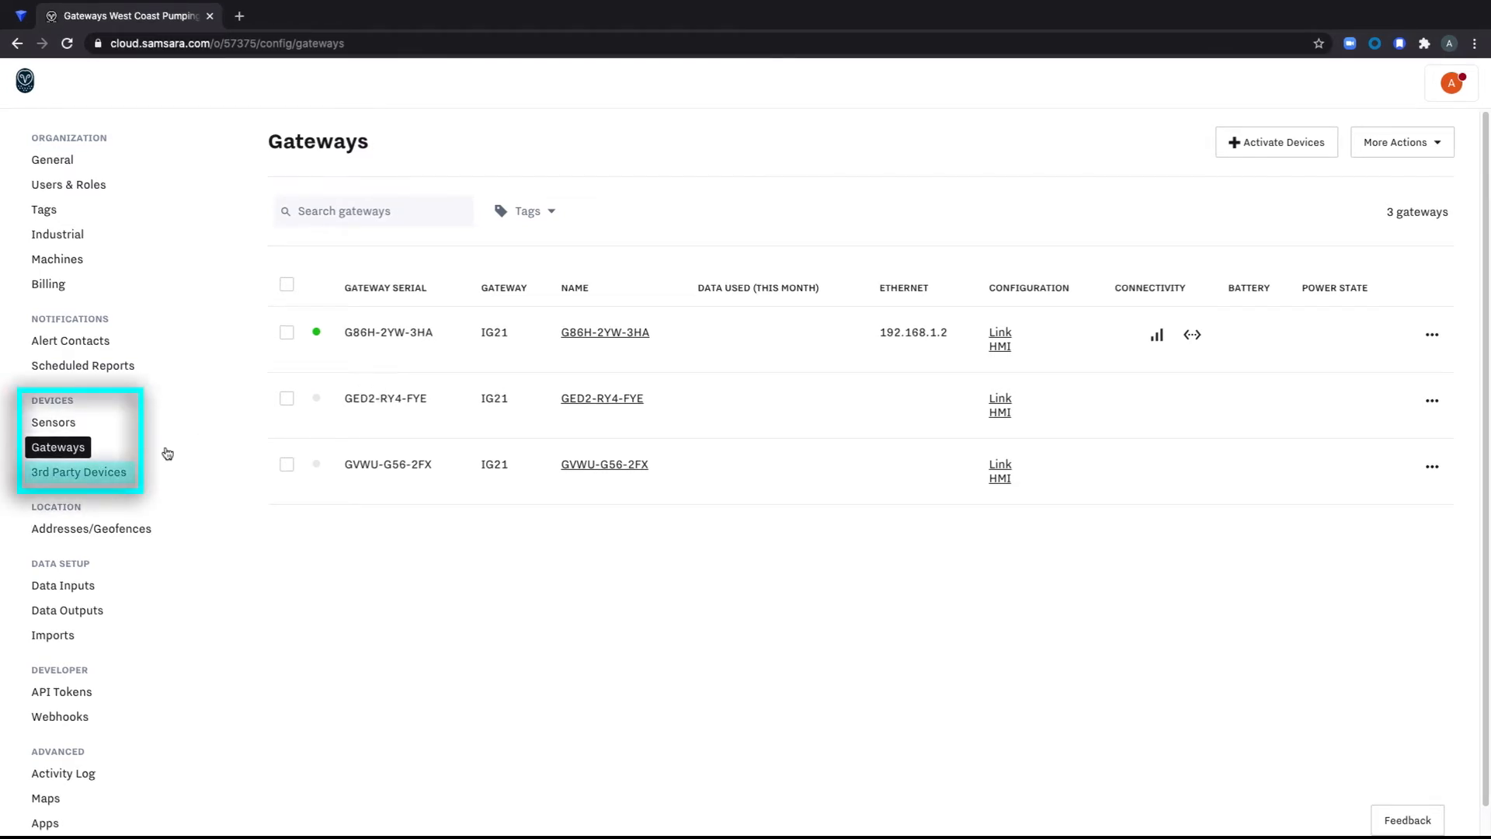
Start a new third party device named TCP Device on gateway G86H-2YW-3HA with the type Modbus TCP
left_click(82, 474)
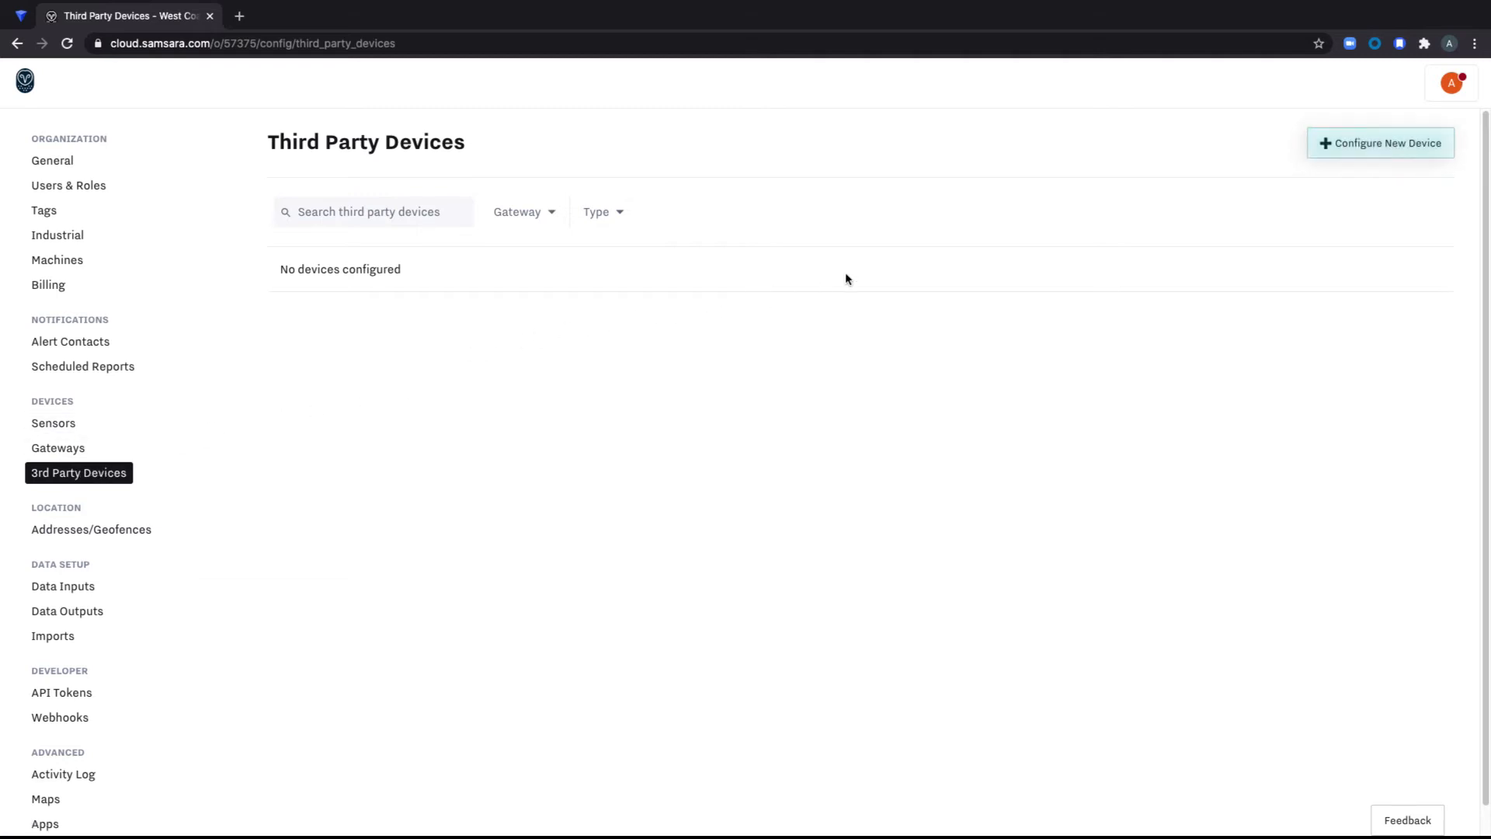
left_click(1387, 153)
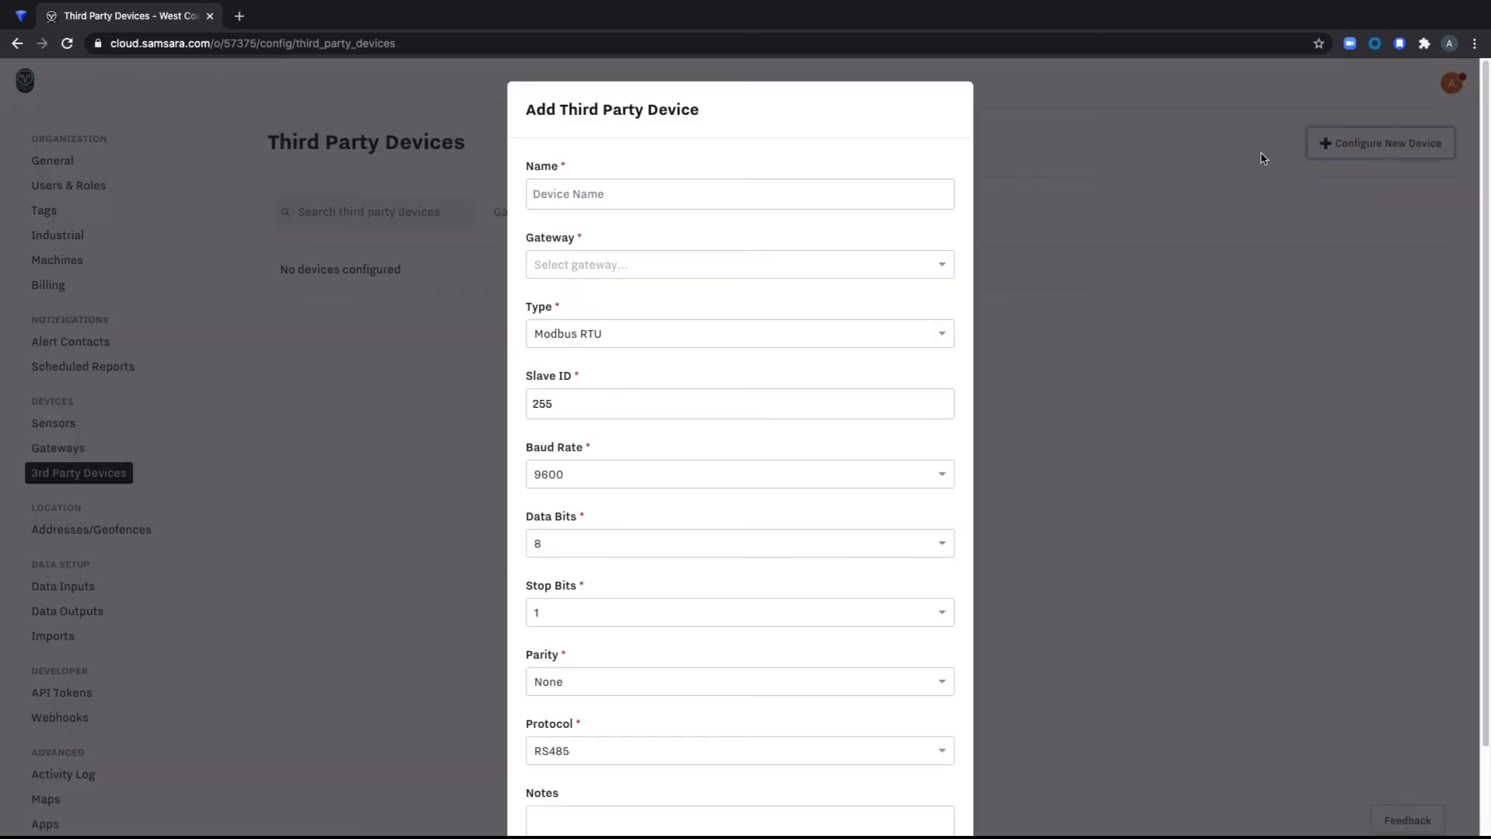
left_click(794, 195)
type("TCP Device")
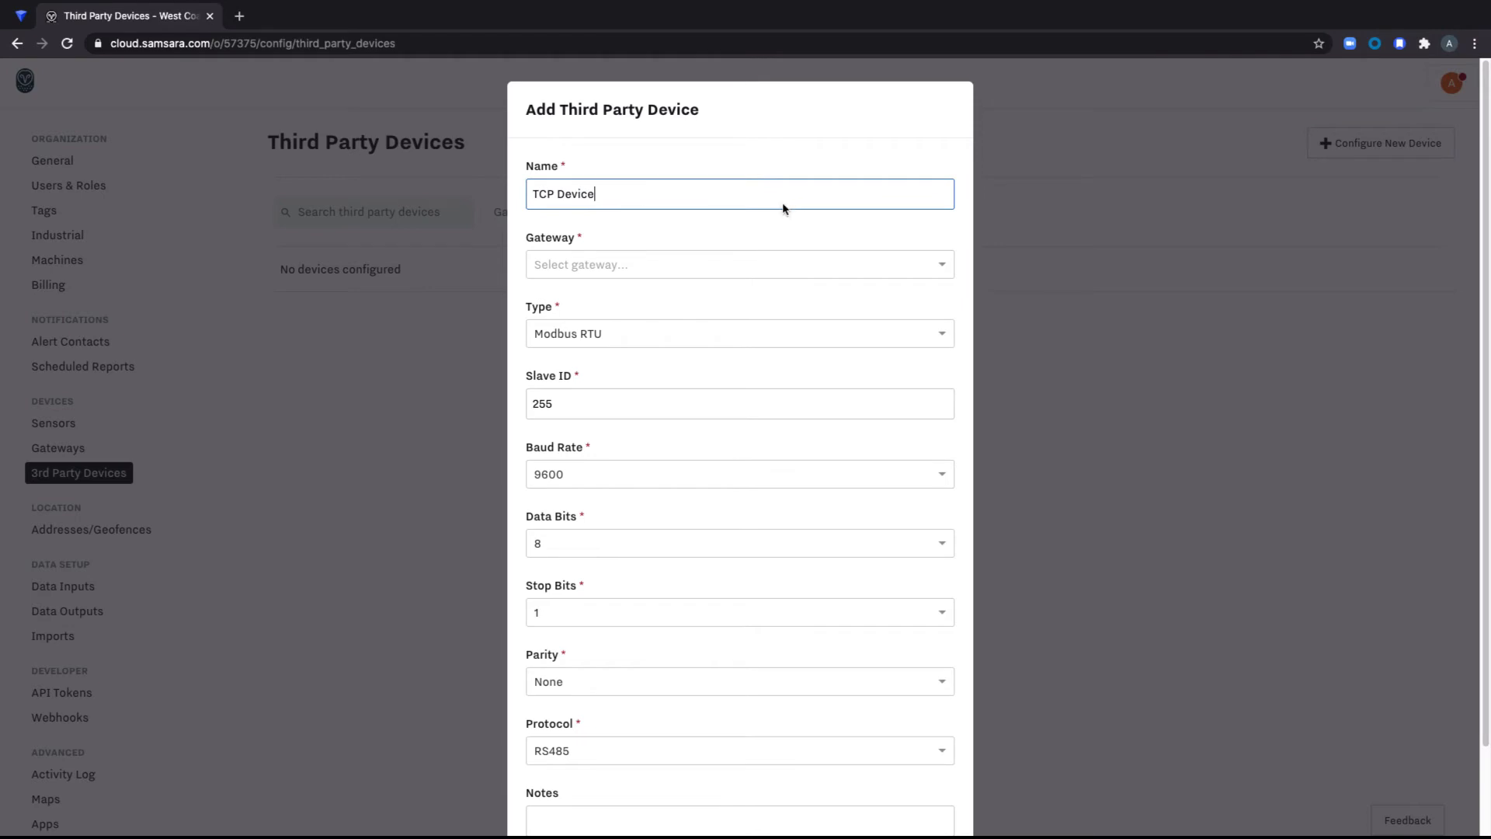
left_click(625, 264)
left_click(613, 321)
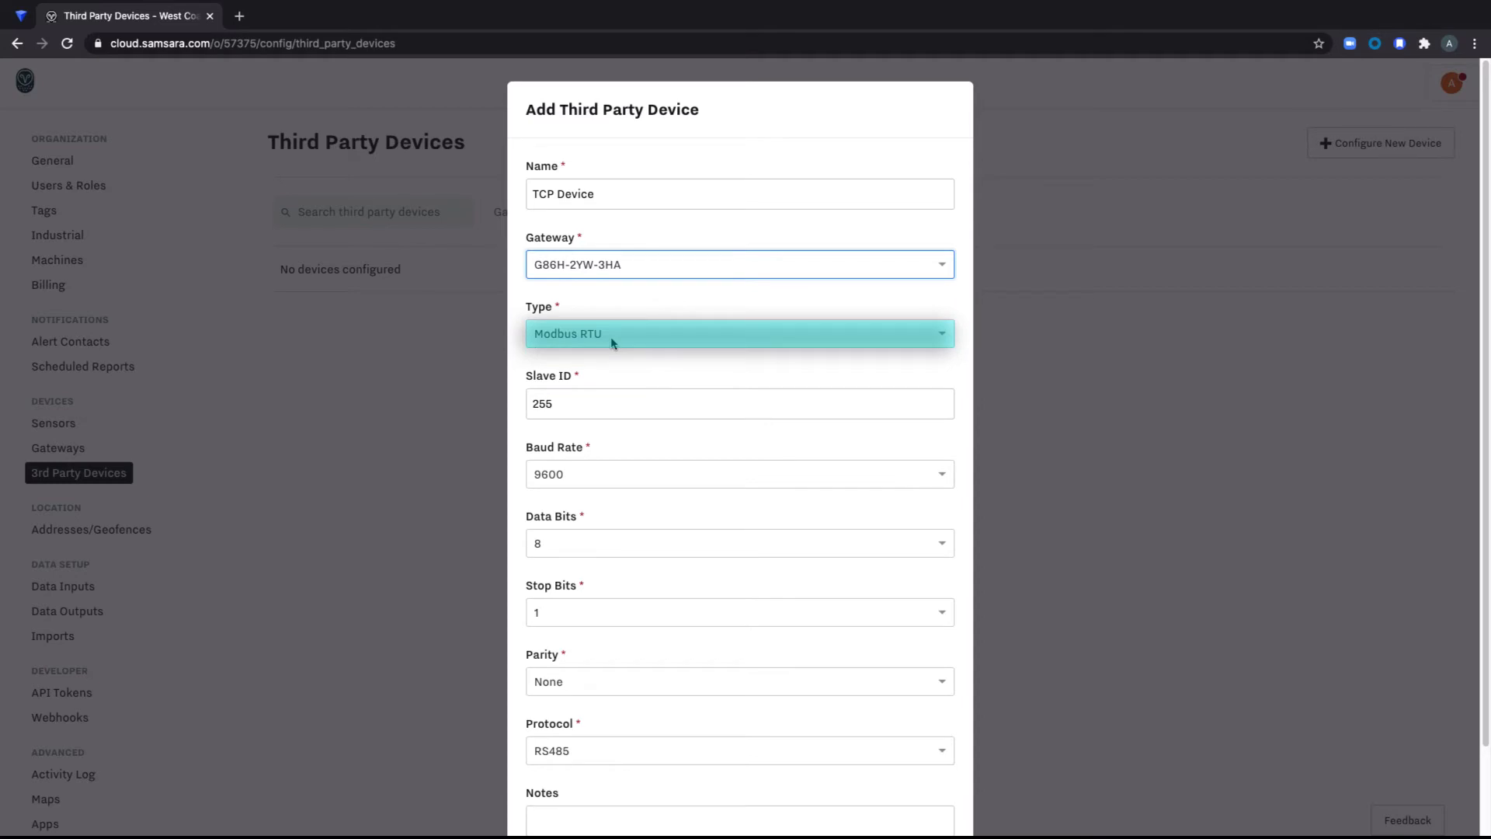
left_click(611, 337)
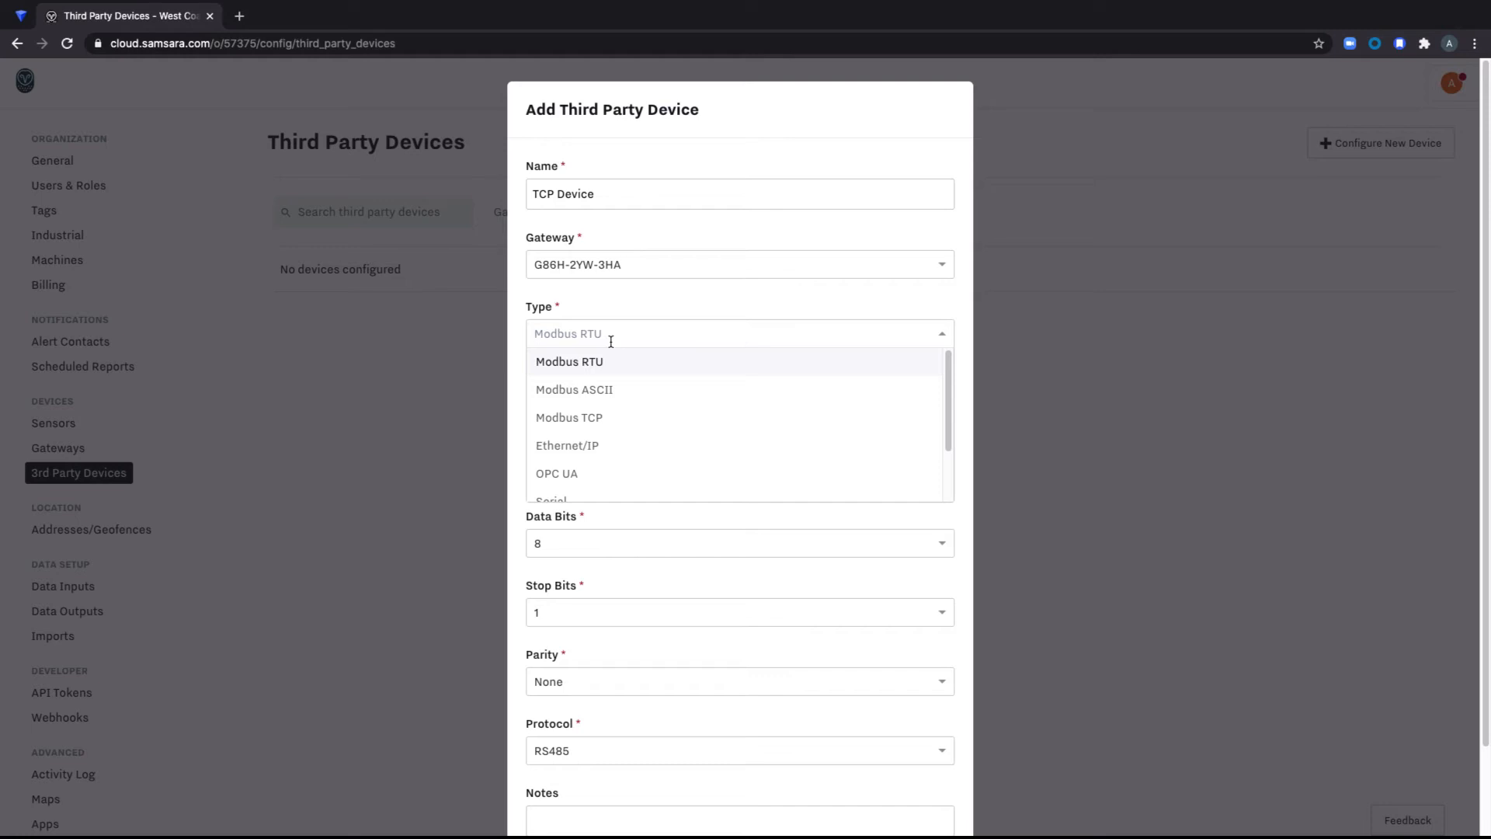
left_click(593, 420)
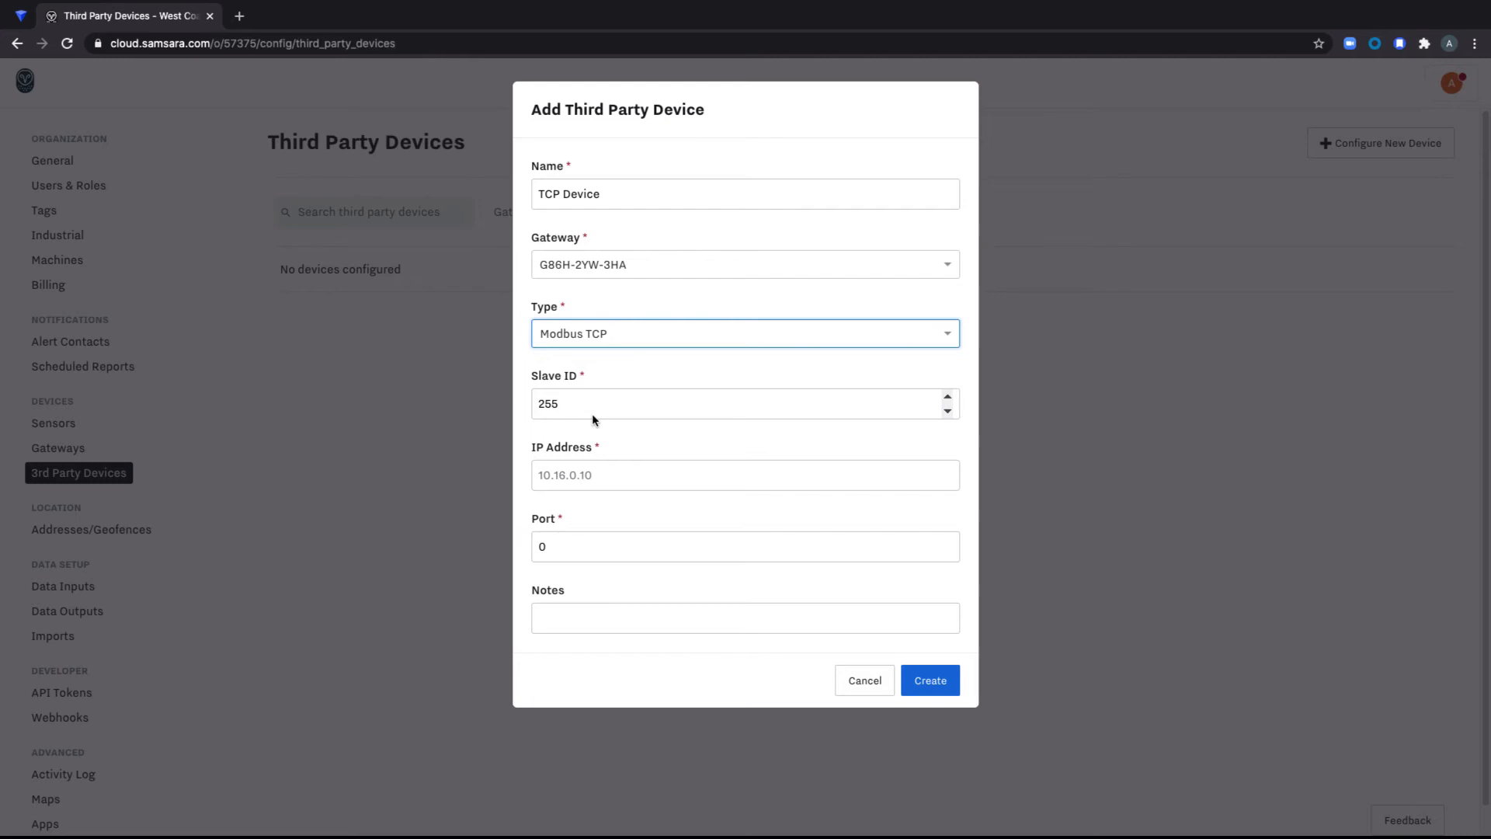
Set the new device's IP address to 192.168.1.3 and its port to 502, and create the device
left_click(609, 477)
type("192.168.1")
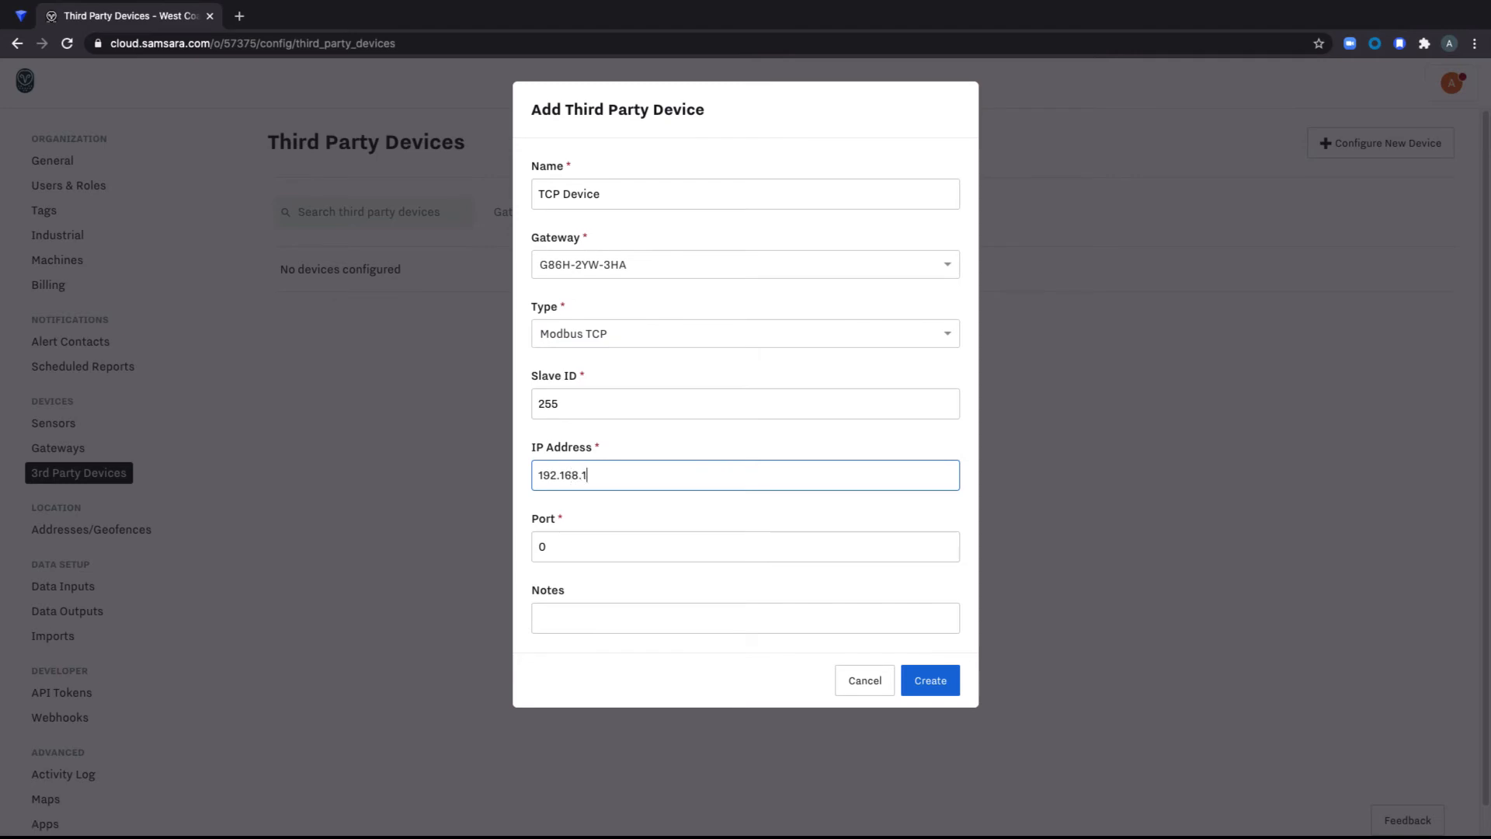
type(".3")
double_click(581, 549)
type("502")
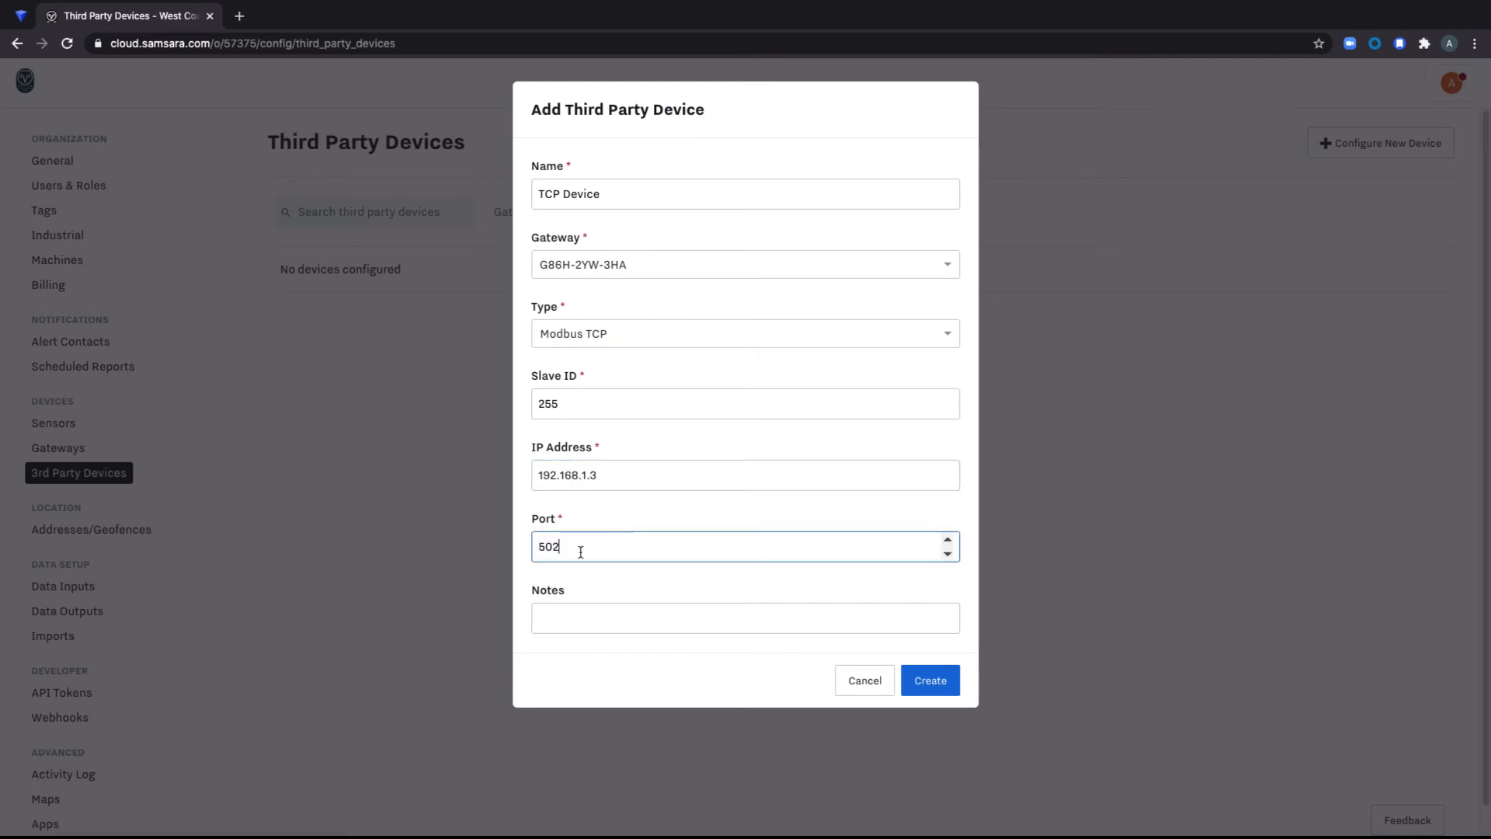
left_click(940, 681)
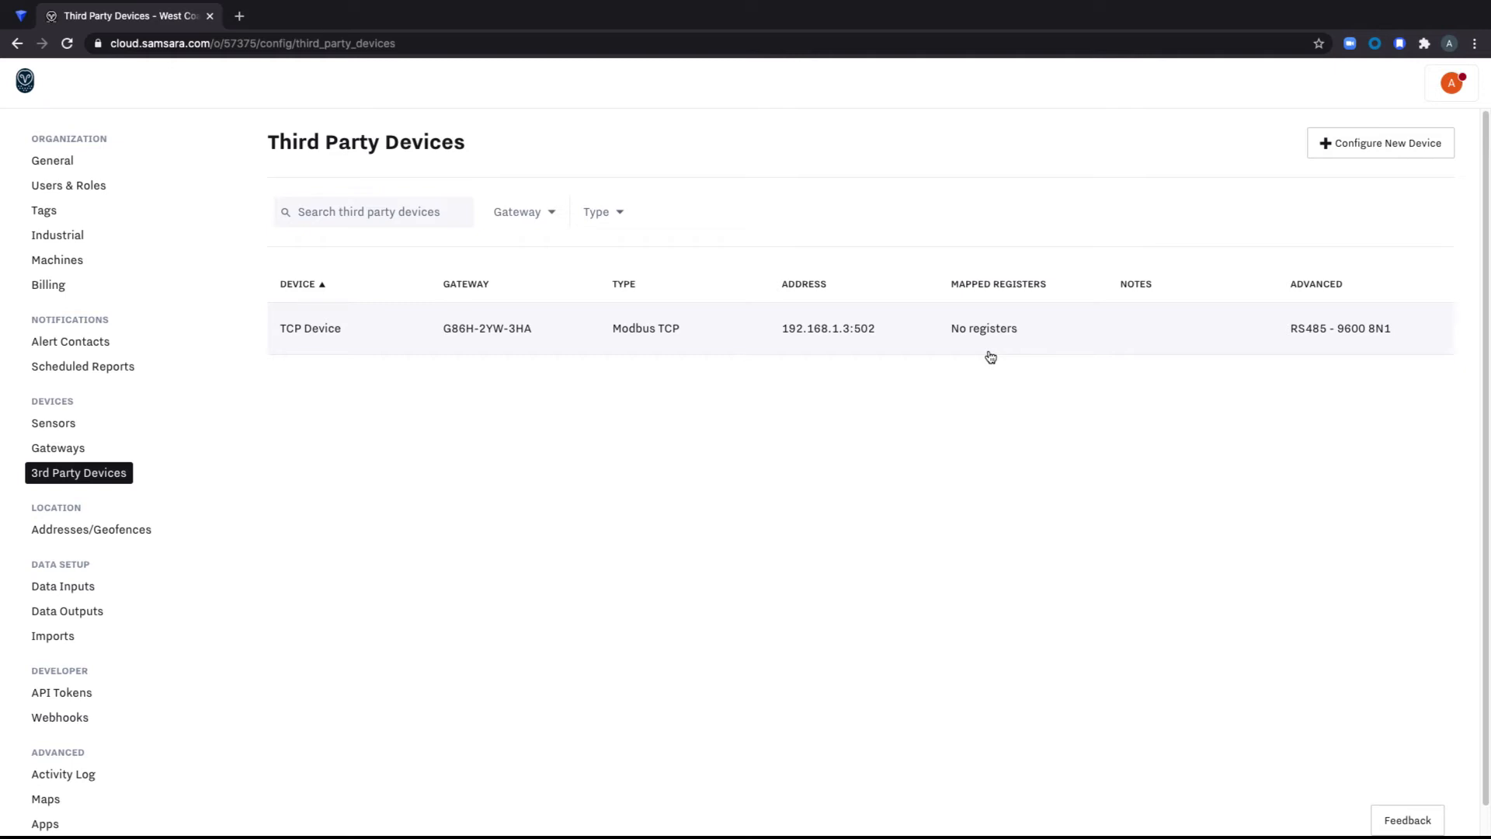
Add a register named Register 0 to TCP Device with function code Read Holding Registers (3) at address 0
left_click(784, 353)
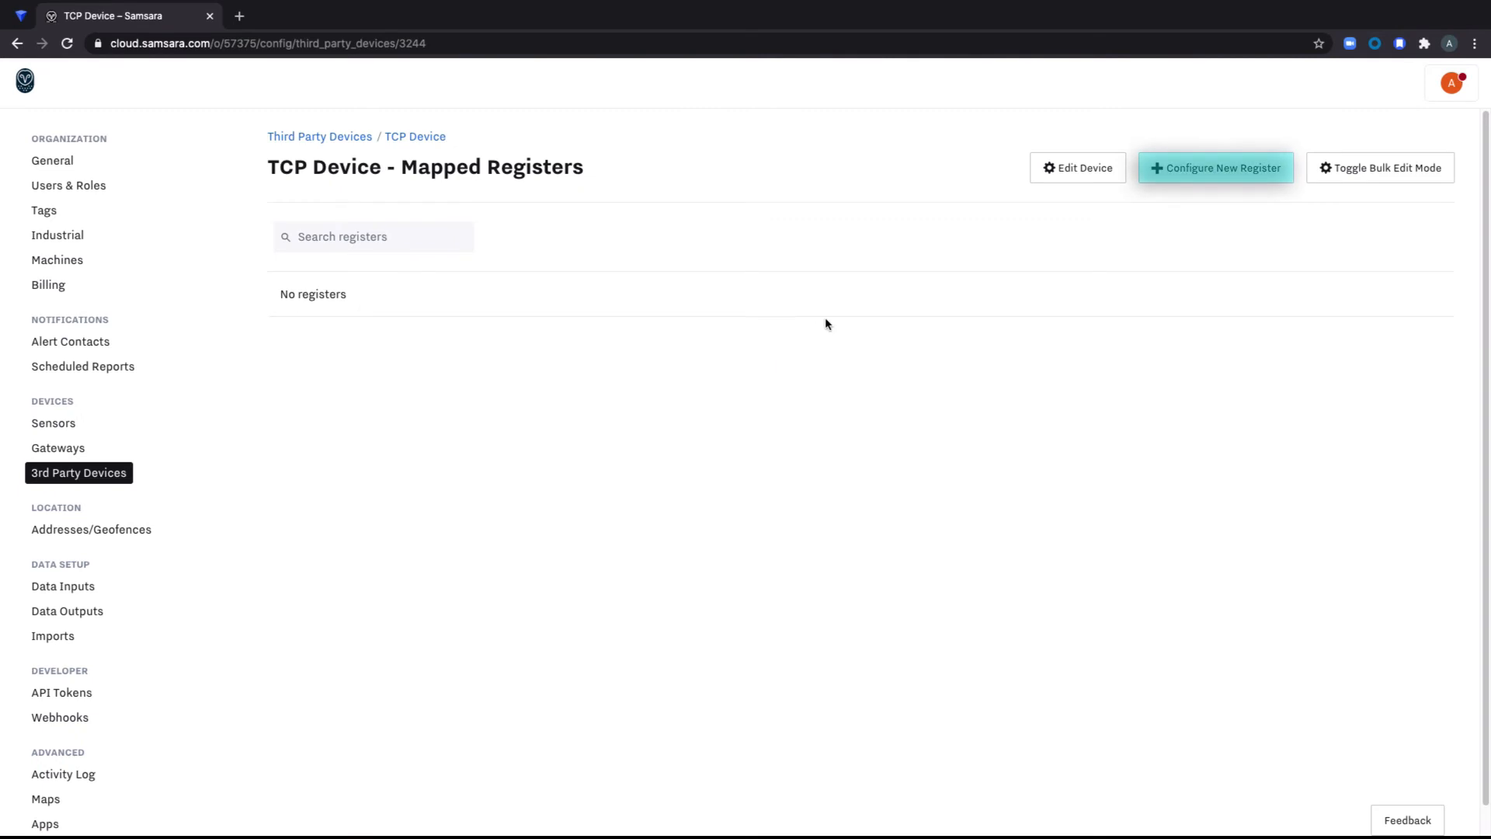
left_click(1186, 177)
left_click(768, 193)
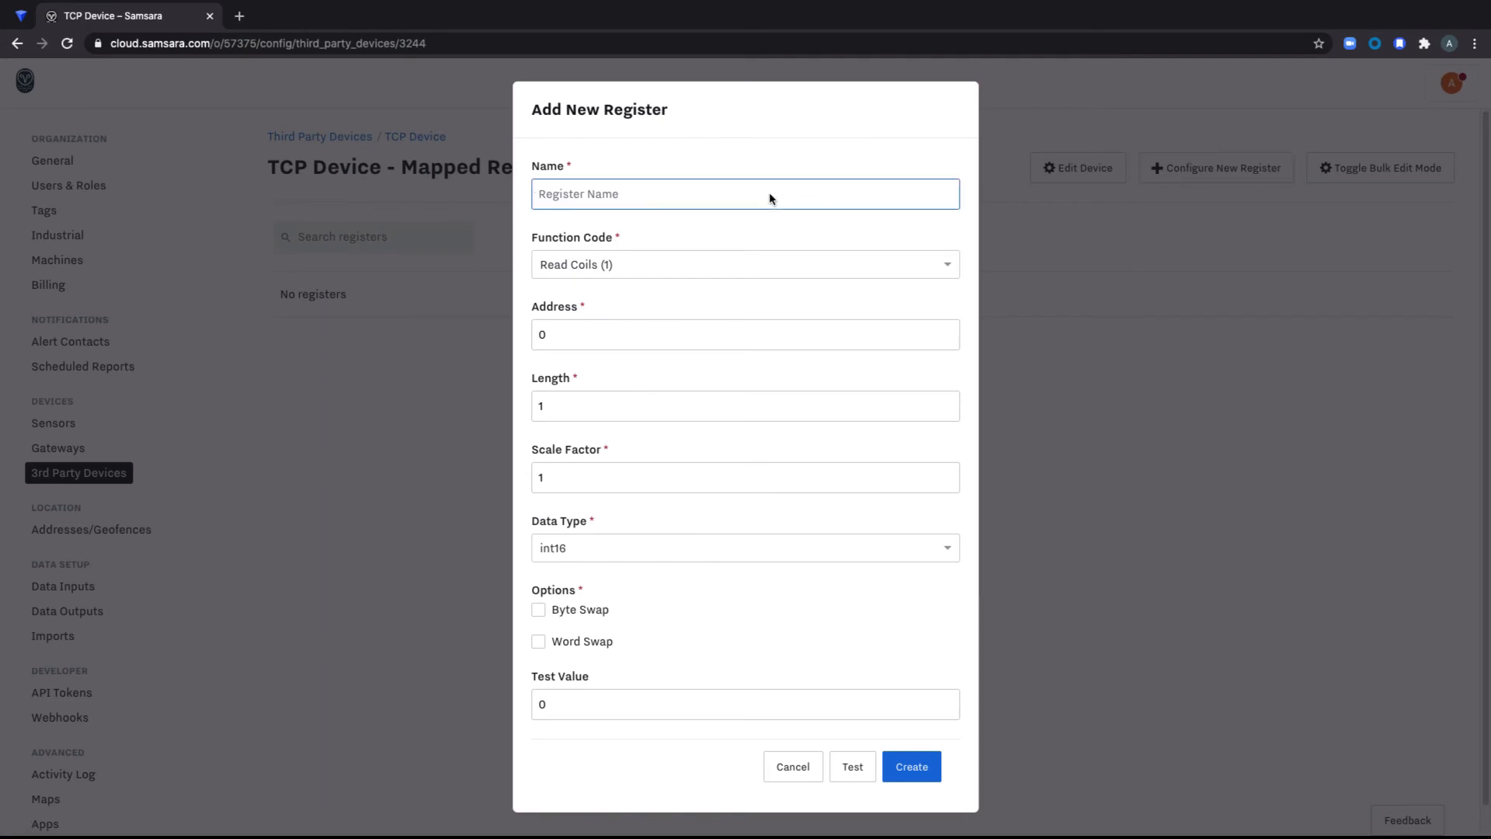
type("Register 0")
left_click(732, 263)
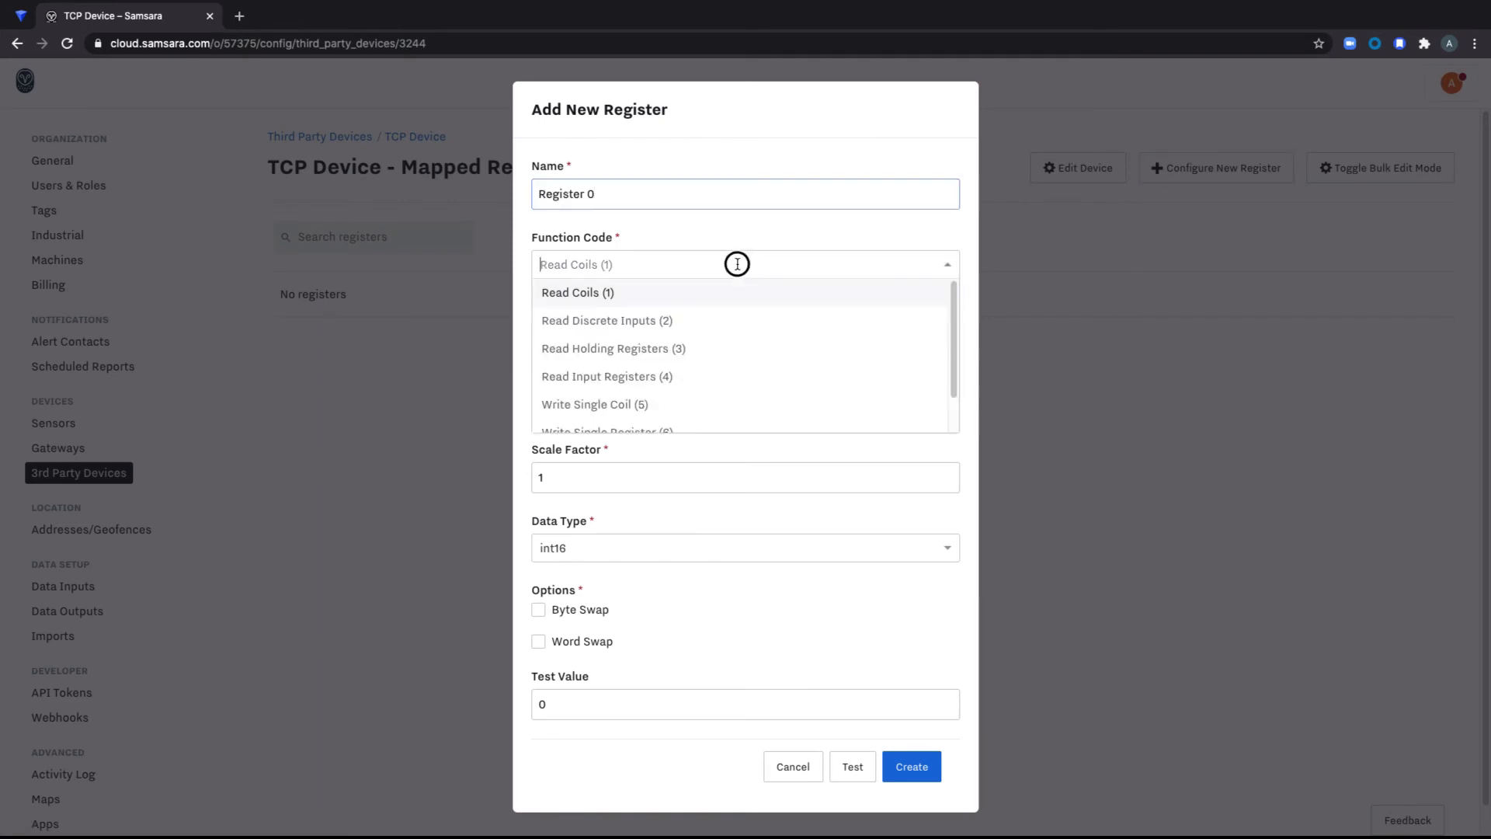
left_click(661, 351)
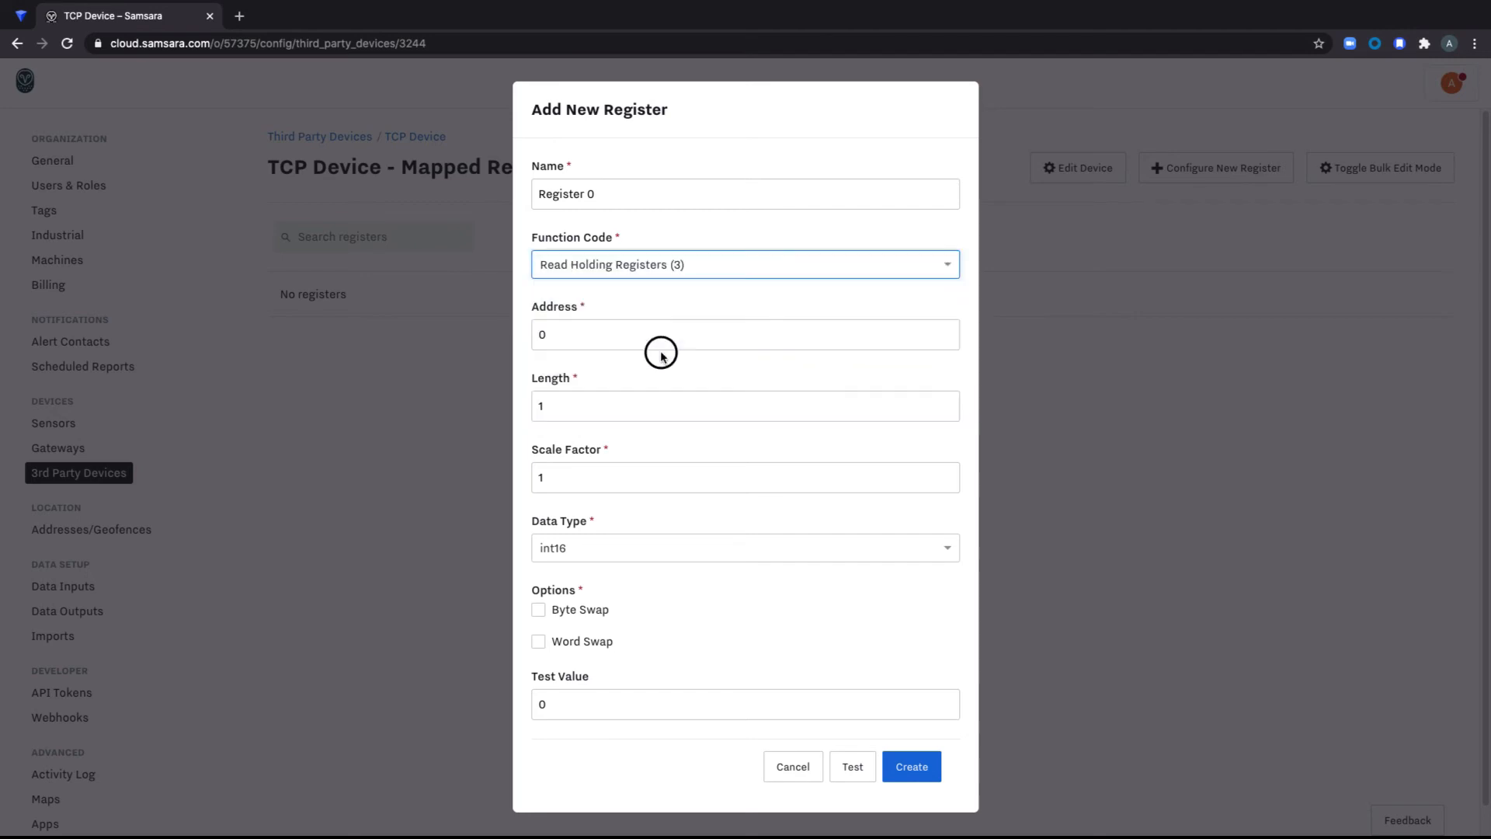
left_click(660, 346)
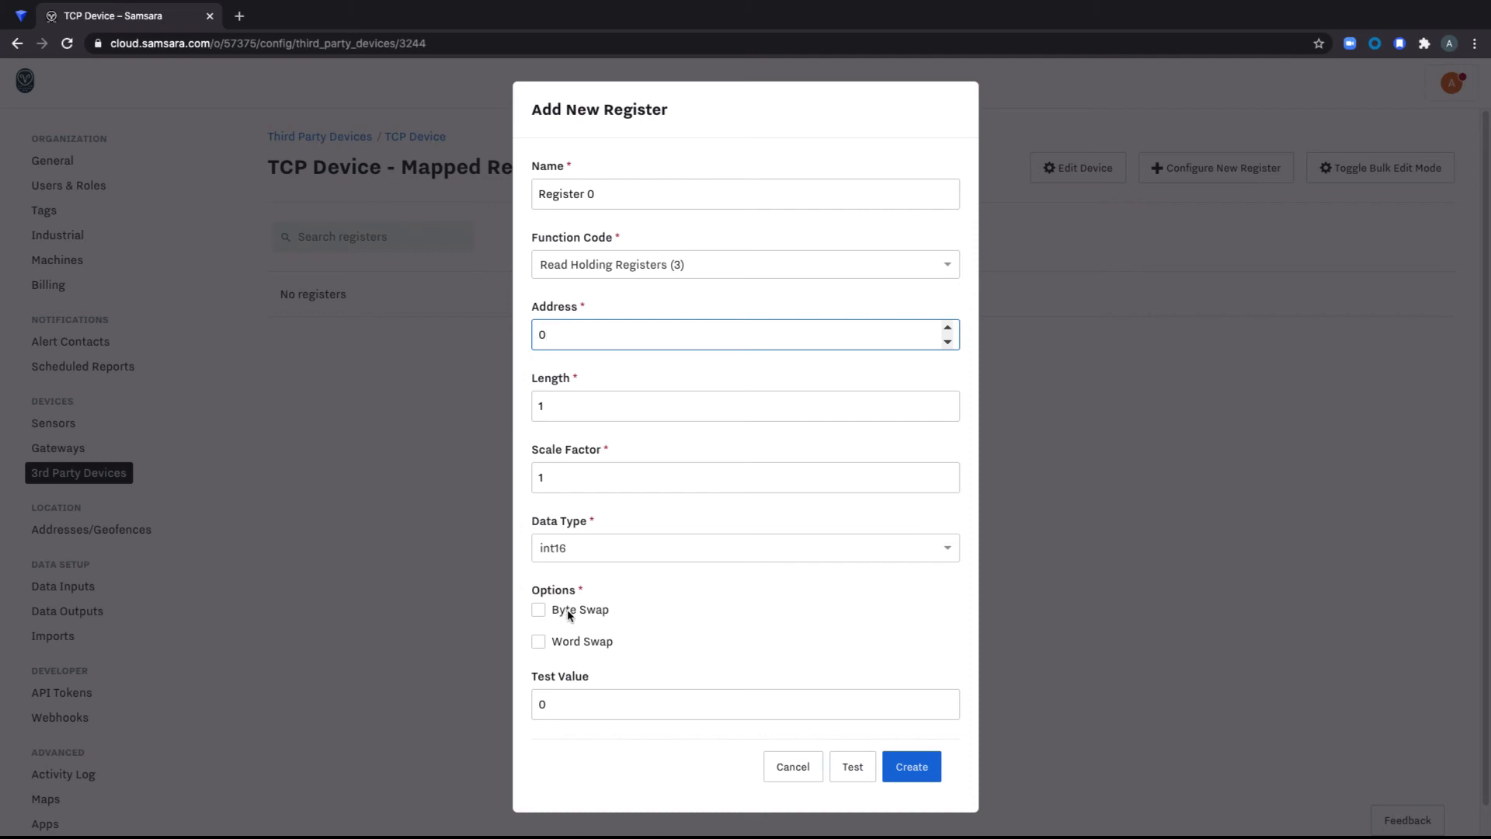
left_click(912, 769)
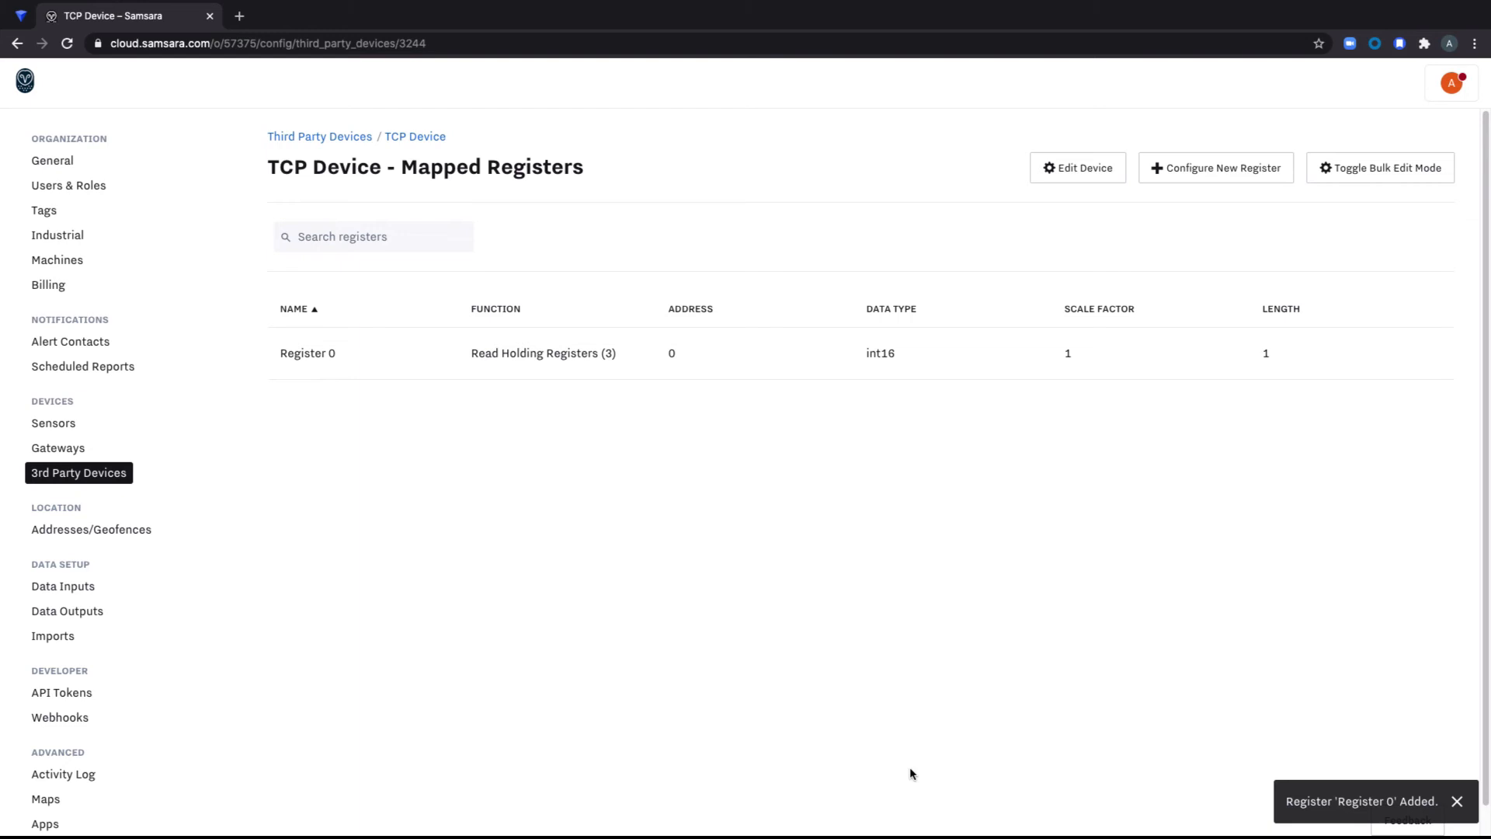
Open Register 0 for editing, set its test value to 1 and run the register test
left_click(784, 374)
scroll(795, 528, "down", 6)
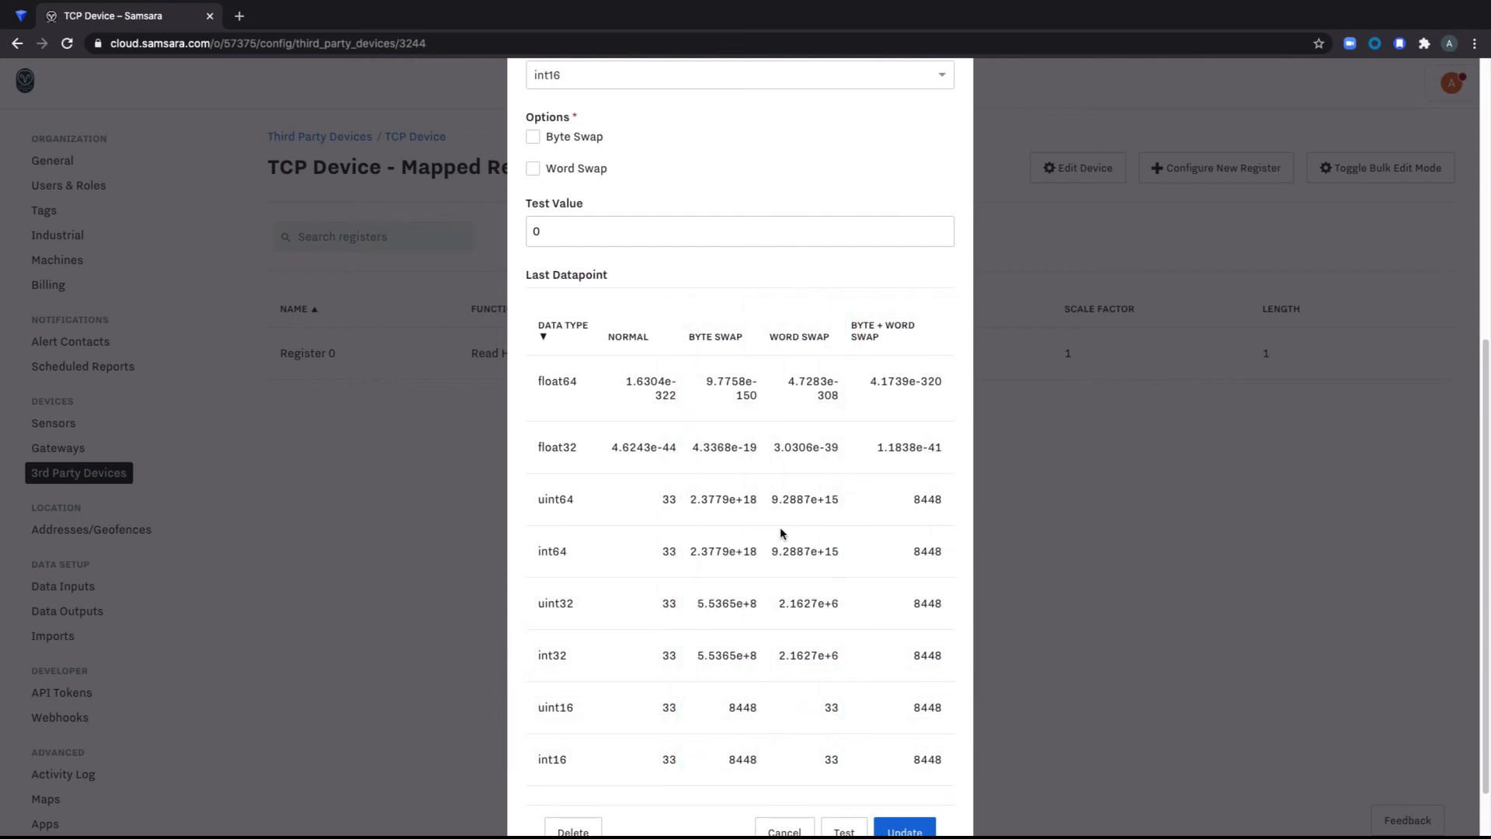
scroll(550, 233, "down", 1)
double_click(546, 230)
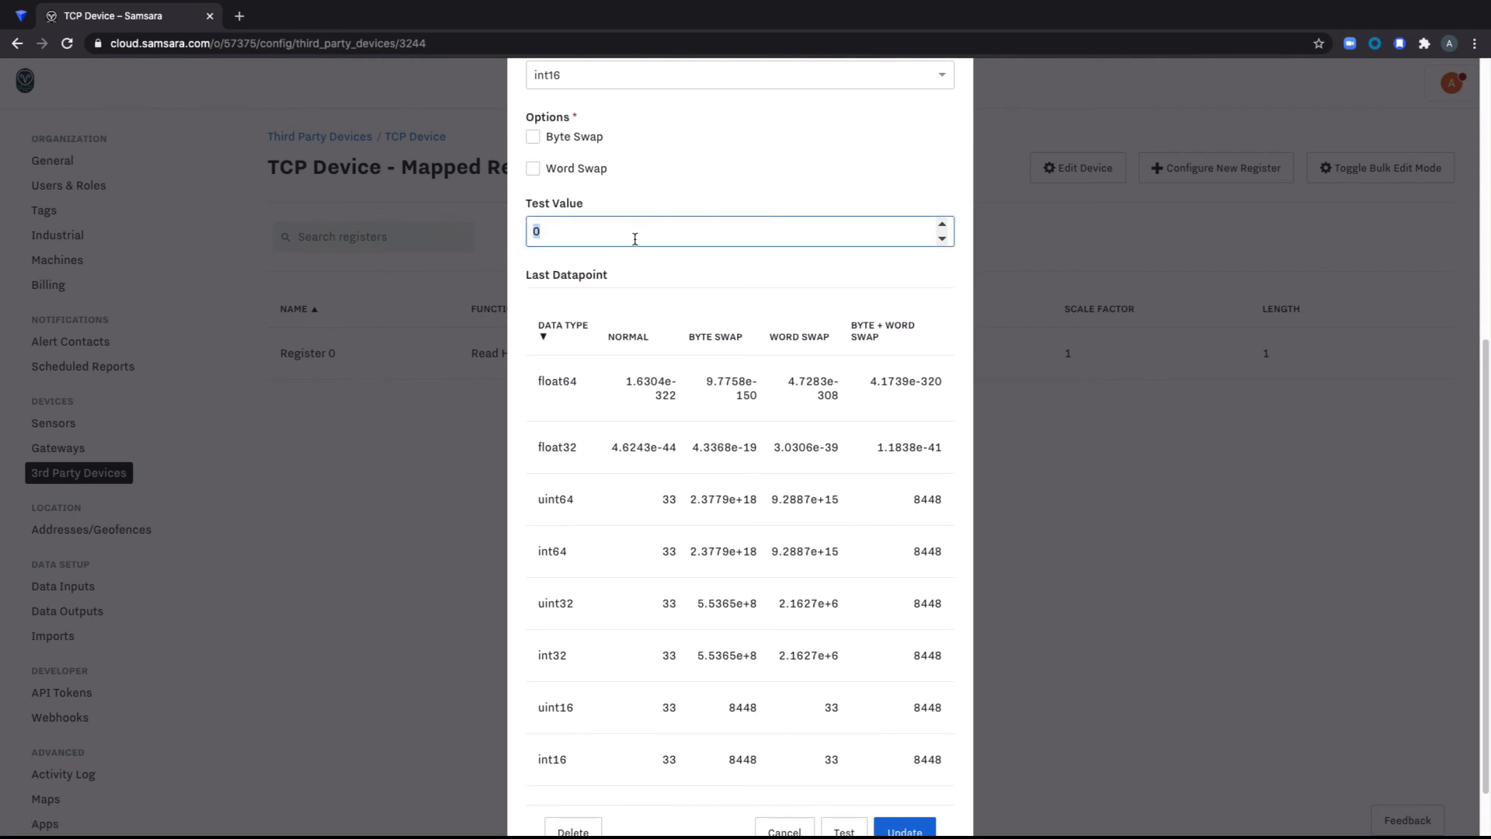
scroll(627, 205, "up", 2)
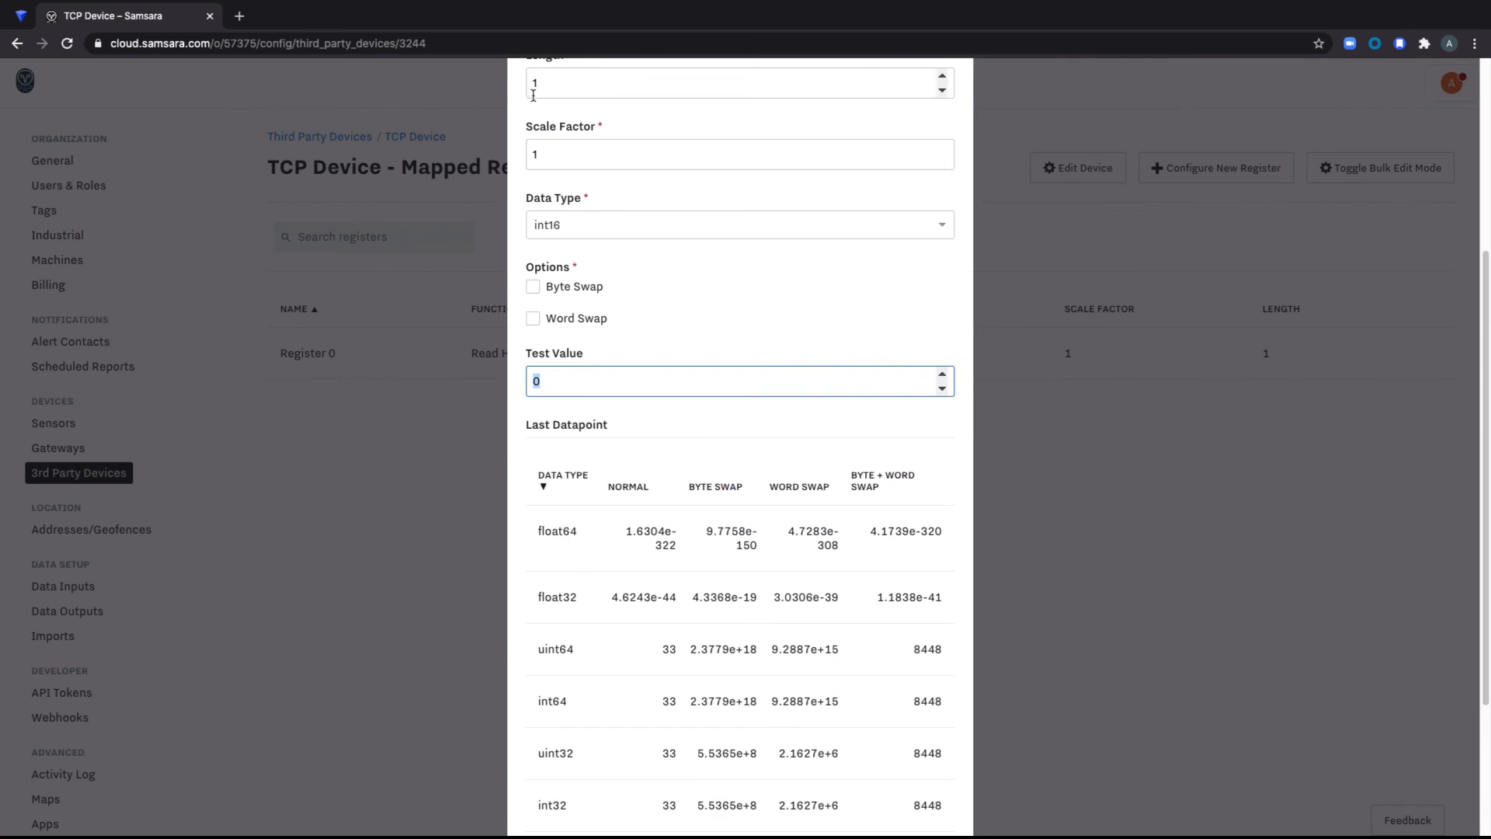
type("1")
scroll(715, 320, "down", 3)
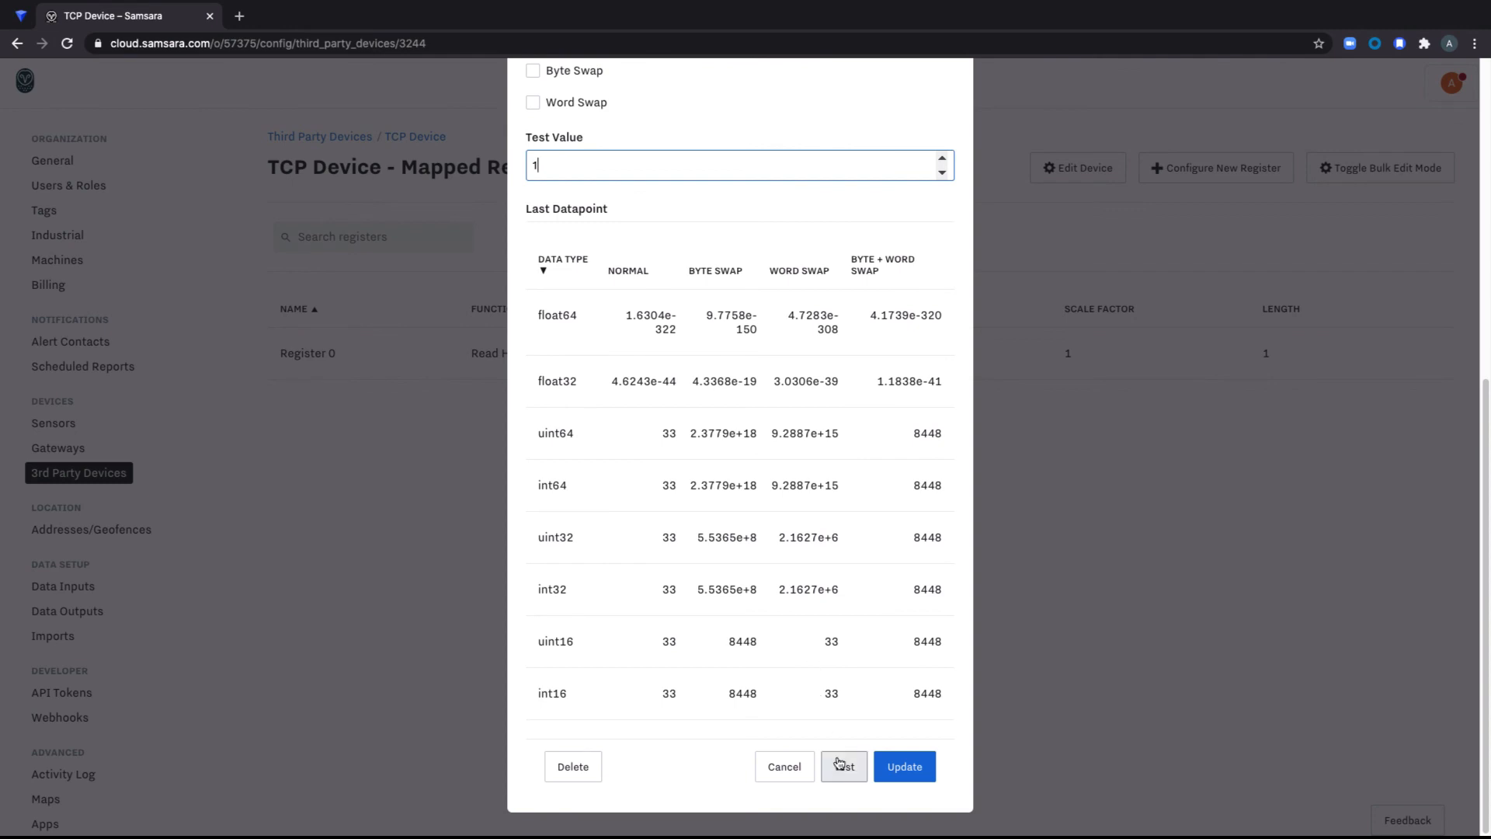
left_click(839, 762)
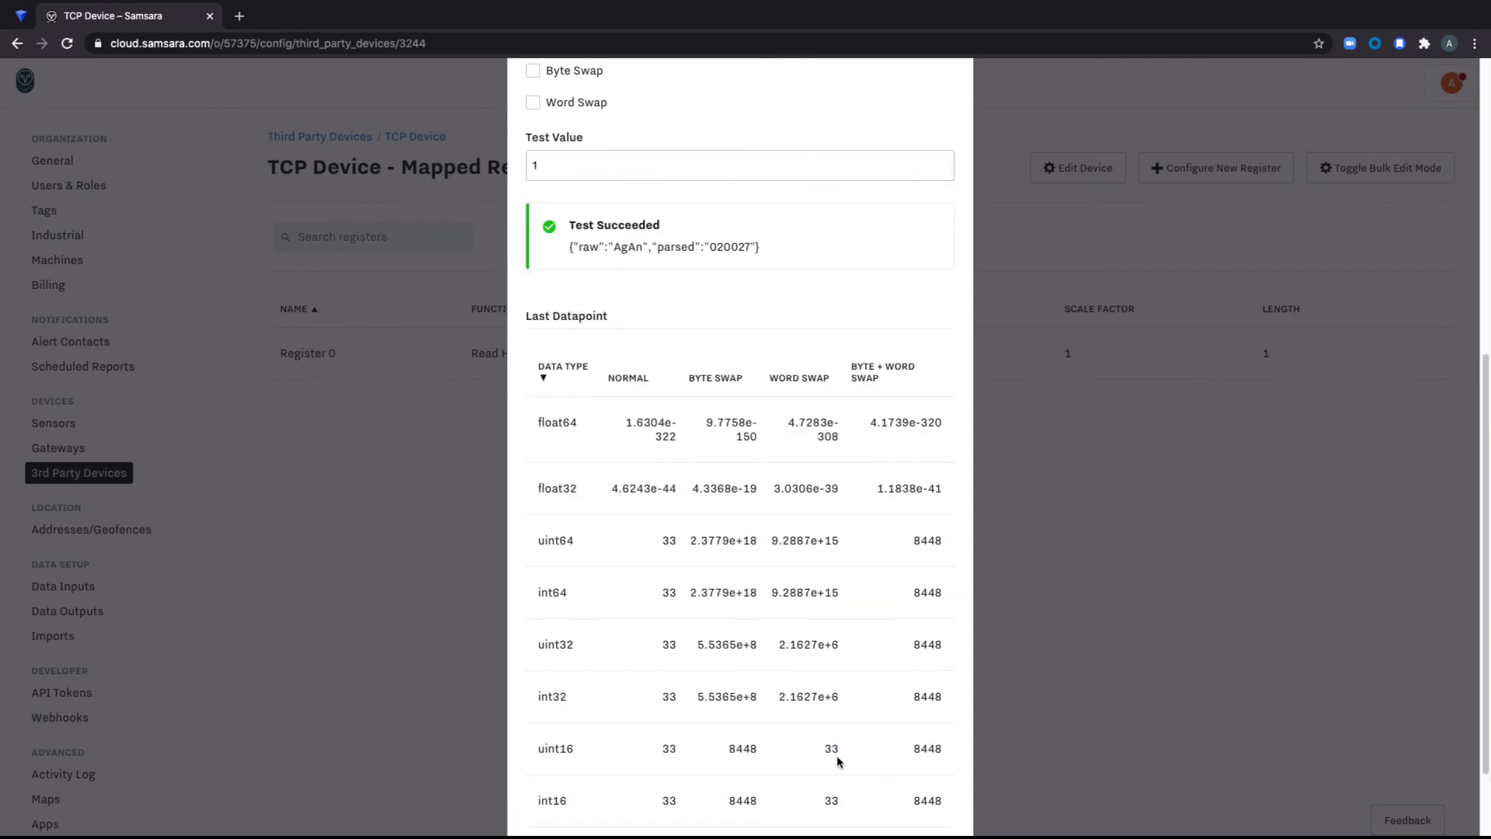